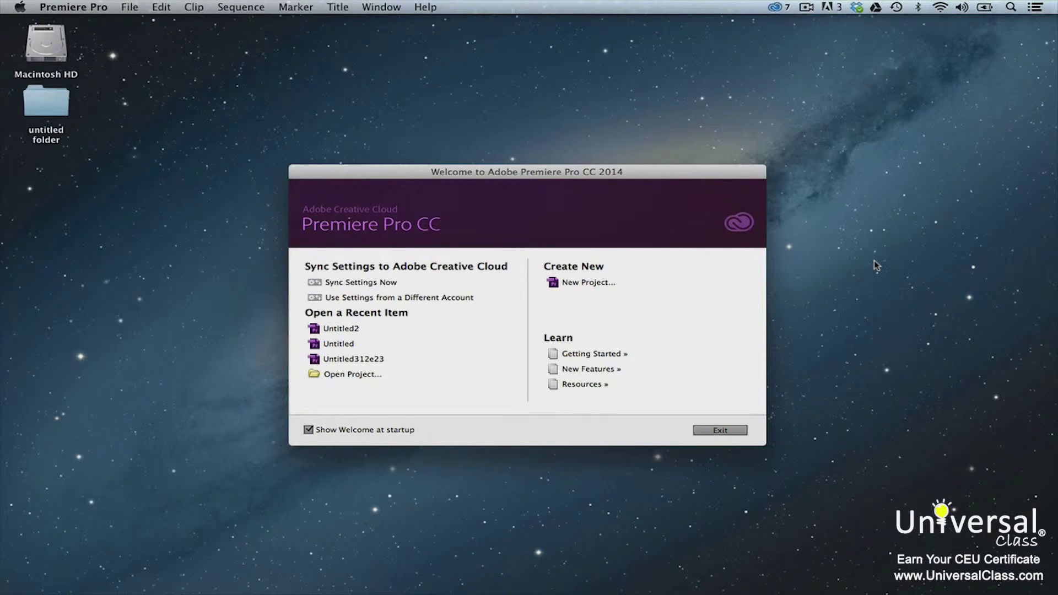
Start a new project named Project1 and set its location to the Desktop.
{"action": "left_click", "coordinate": [605, 282]}
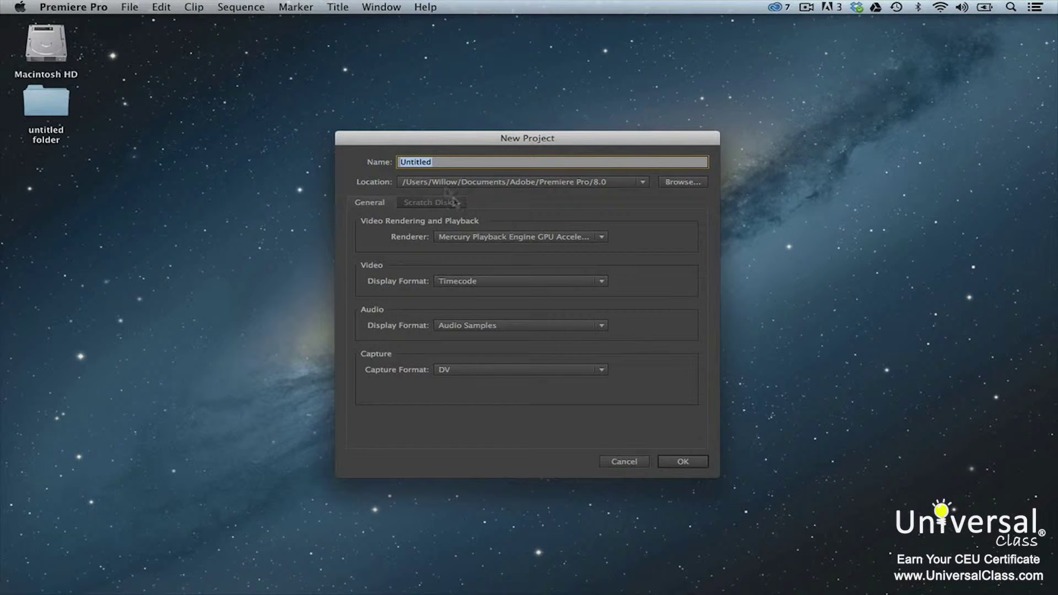
{"action": "left_click", "coordinate": [443, 162]}
{"action": "double_click", "coordinate": [443, 161]}
{"action": "type", "text": "Project1"}
{"action": "left_click", "coordinate": [670, 181]}
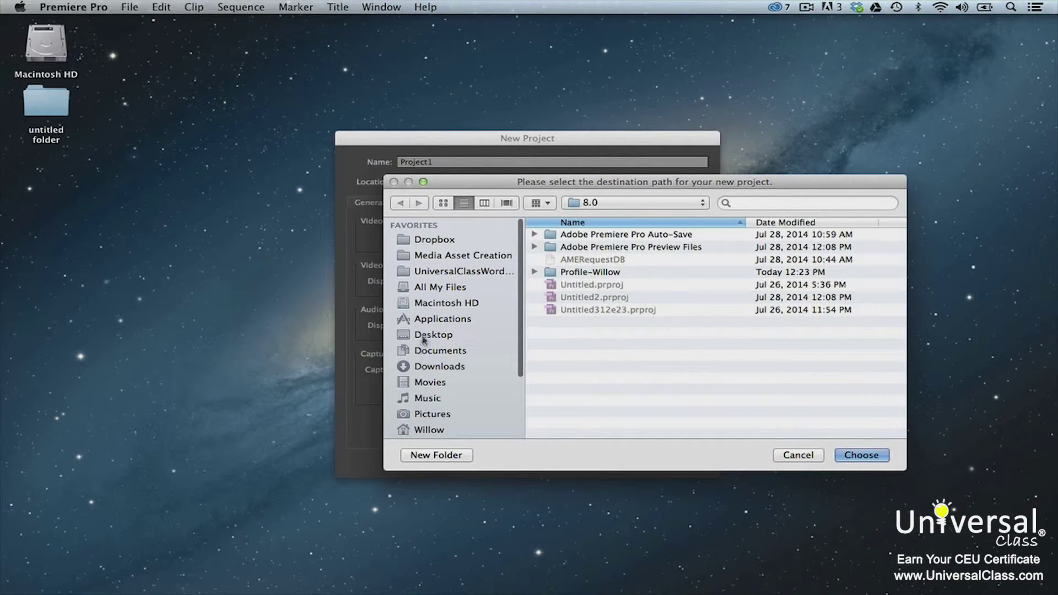
{"action": "left_click", "coordinate": [426, 337]}
{"action": "left_click", "coordinate": [842, 453]}
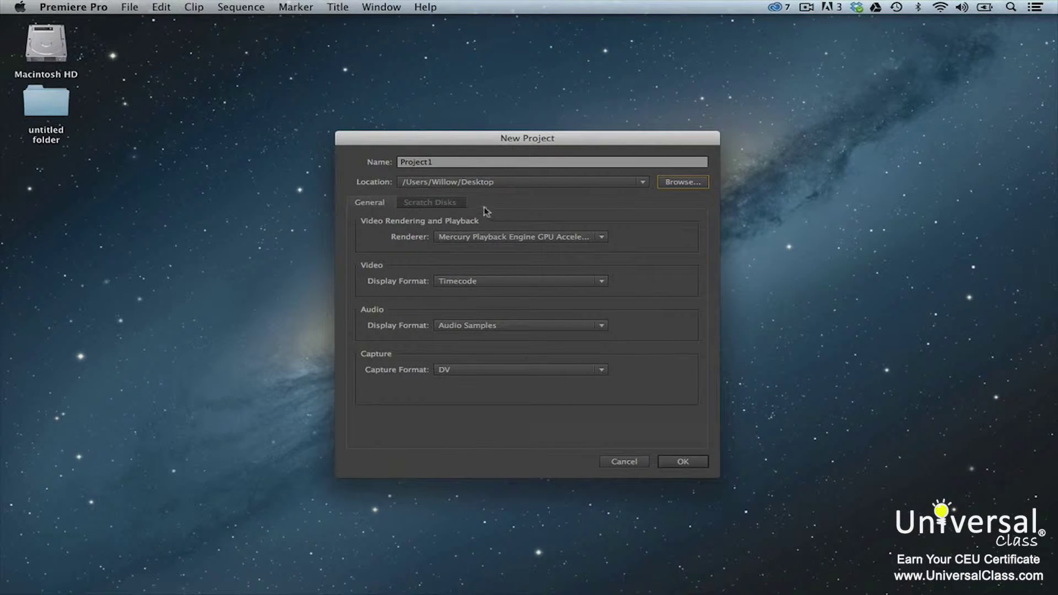
Choose Mercury Playback Engine GPU Acceleration (OpenCL) as renderer, with Timecode for video display and Audio Samples for audio display.
{"action": "left_click", "coordinate": [600, 238]}
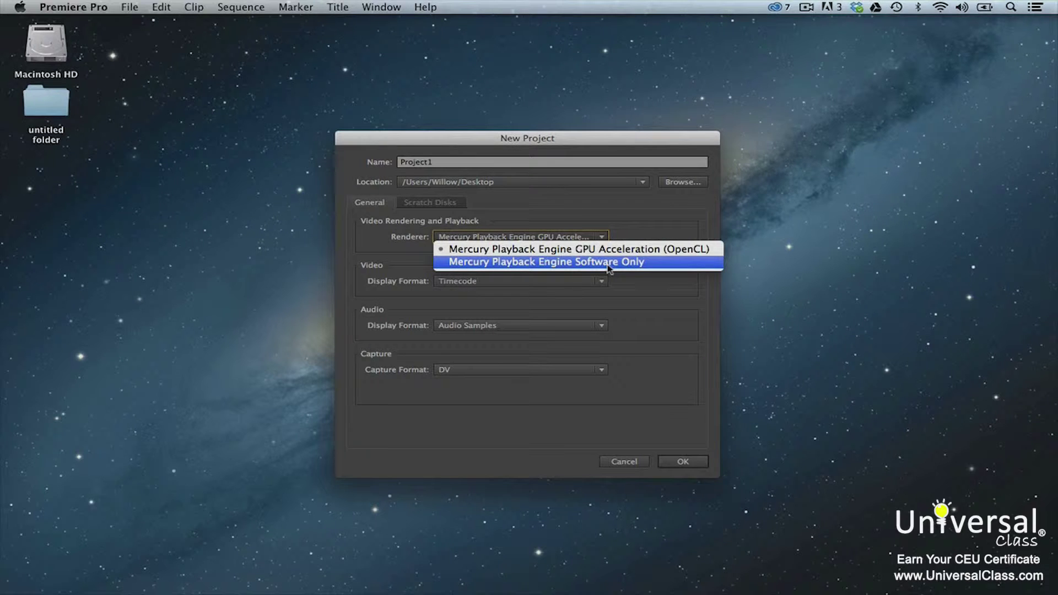
{"action": "left_click", "coordinate": [607, 249]}
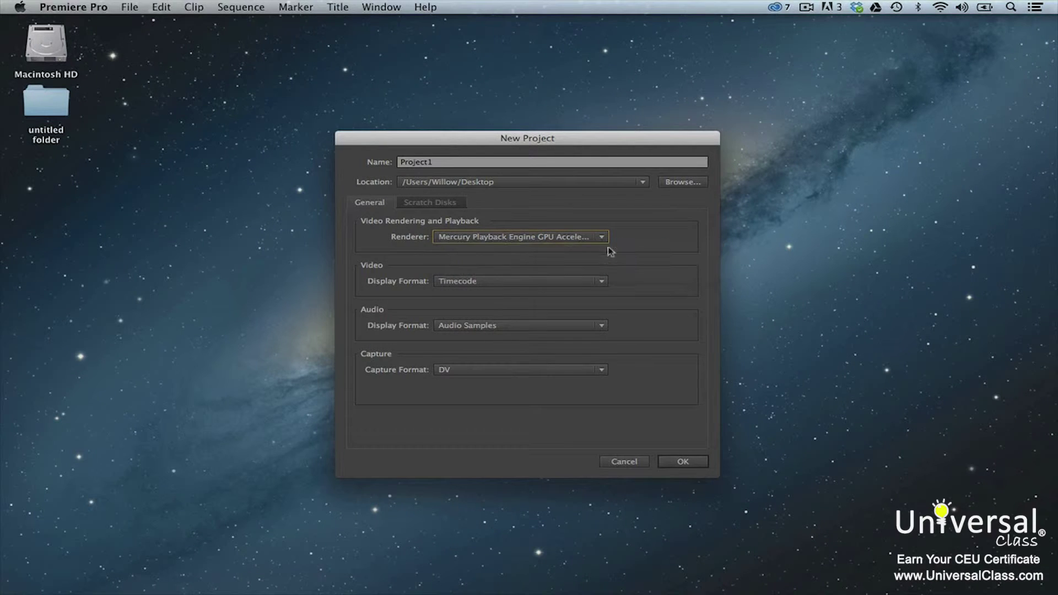
{"action": "left_click", "coordinate": [603, 283]}
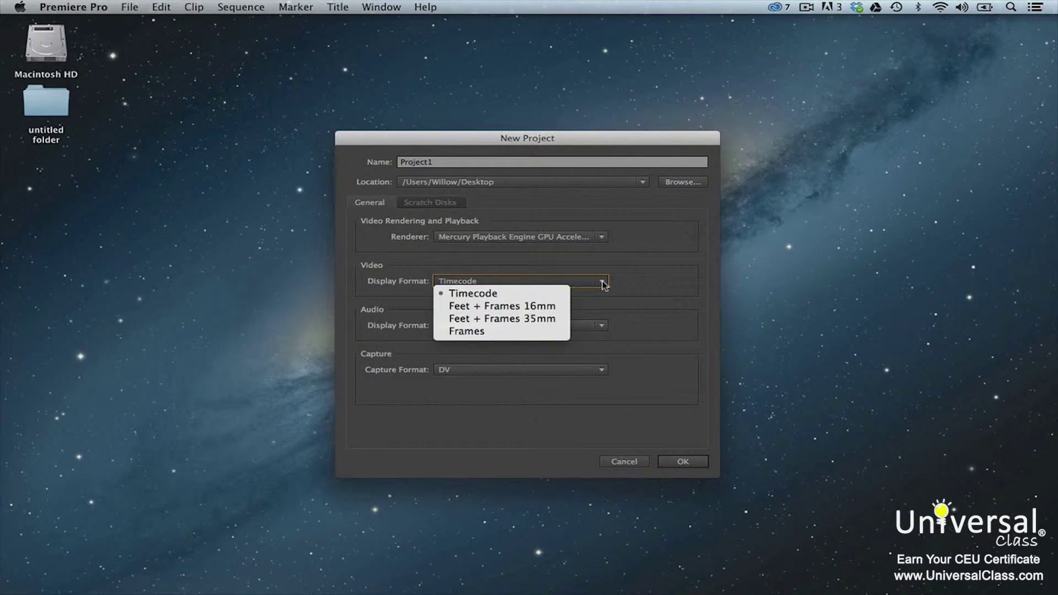
{"action": "left_click", "coordinate": [545, 292]}
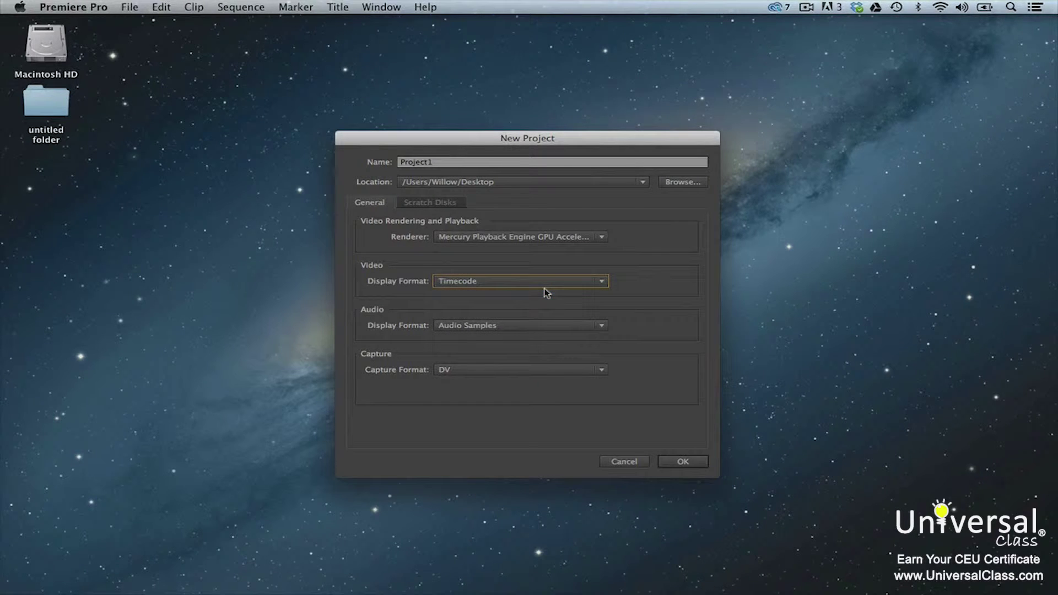
{"action": "left_click", "coordinate": [604, 325]}
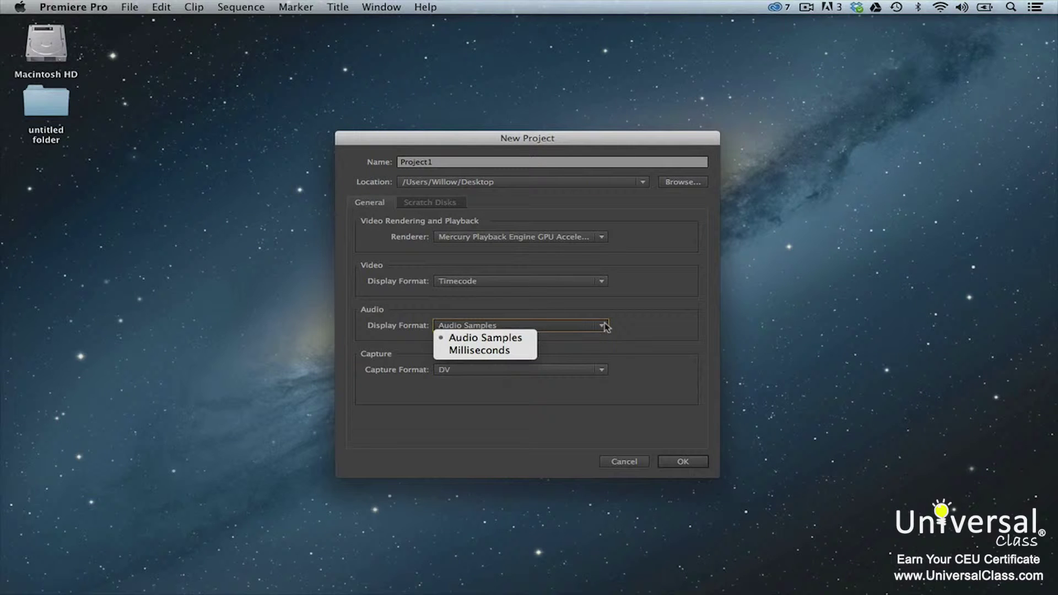
{"action": "left_click", "coordinate": [532, 339]}
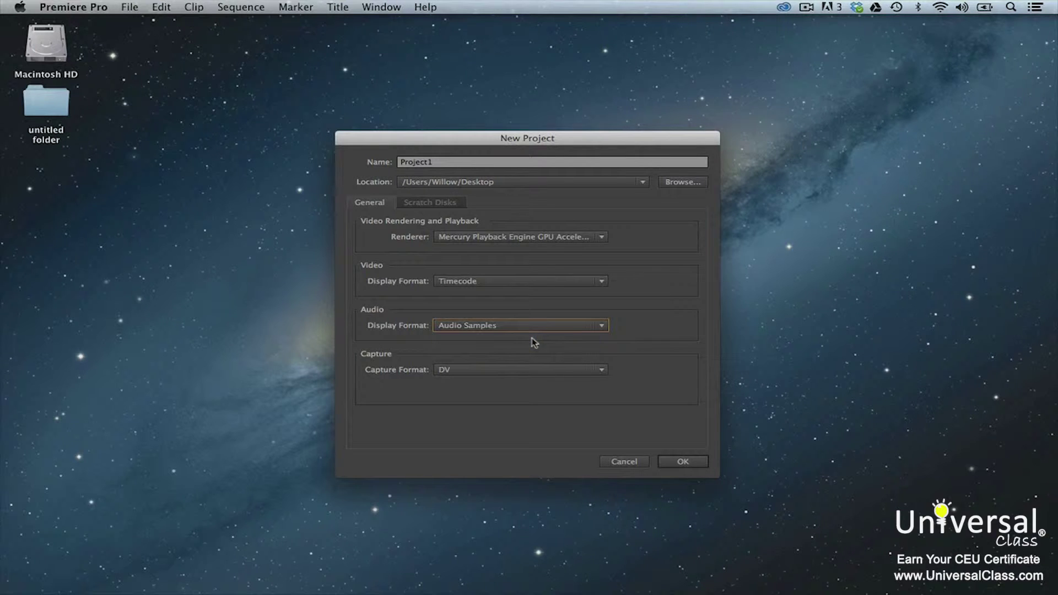
Set the capture format to DV and create the project with all scratch disks at Same as Project.
{"action": "left_click", "coordinate": [604, 371]}
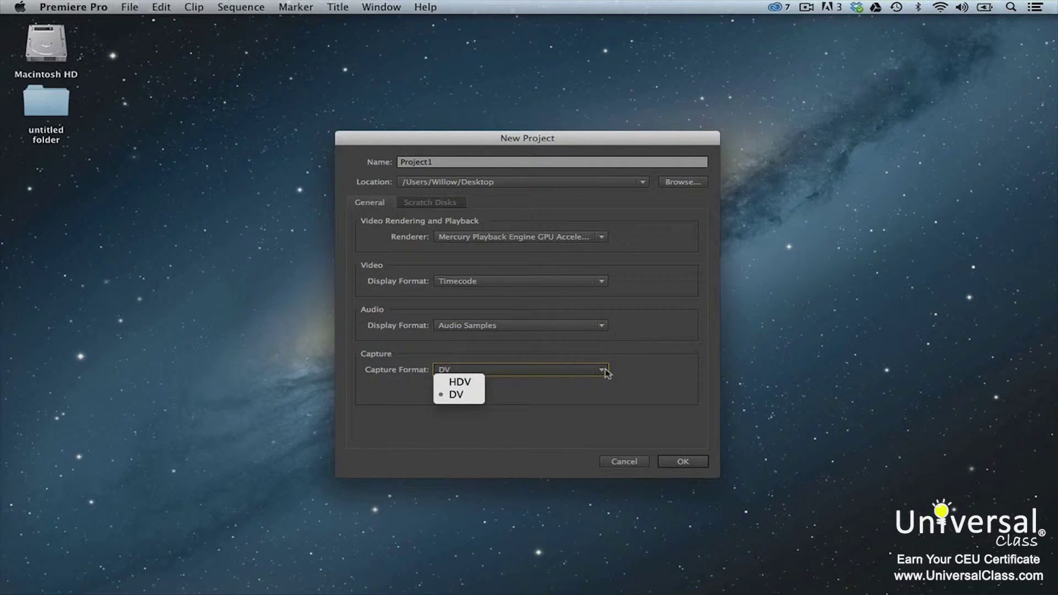
{"action": "left_click", "coordinate": [599, 402]}
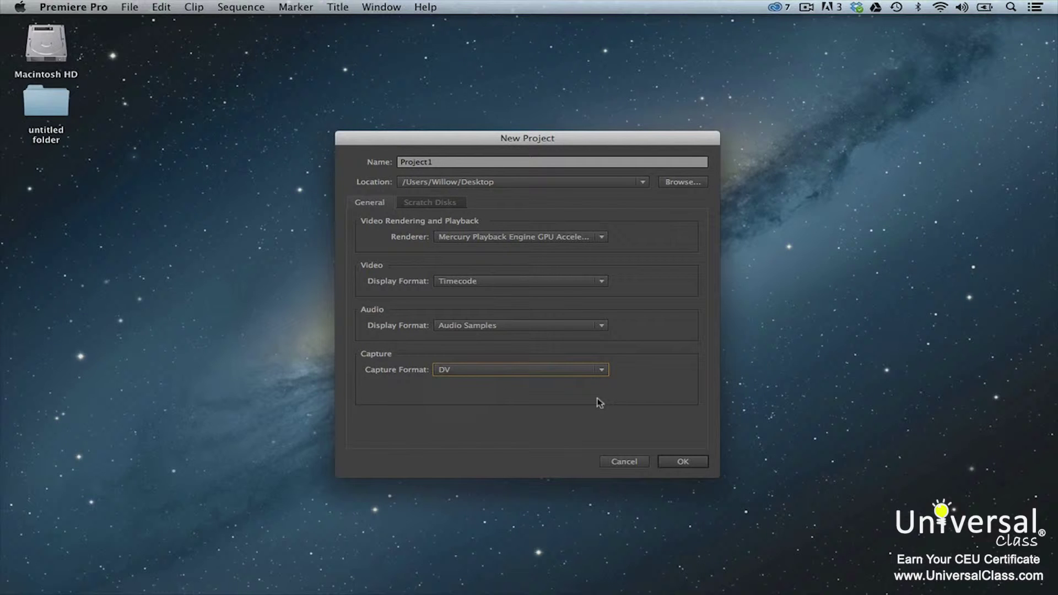
{"action": "left_click", "coordinate": [461, 206]}
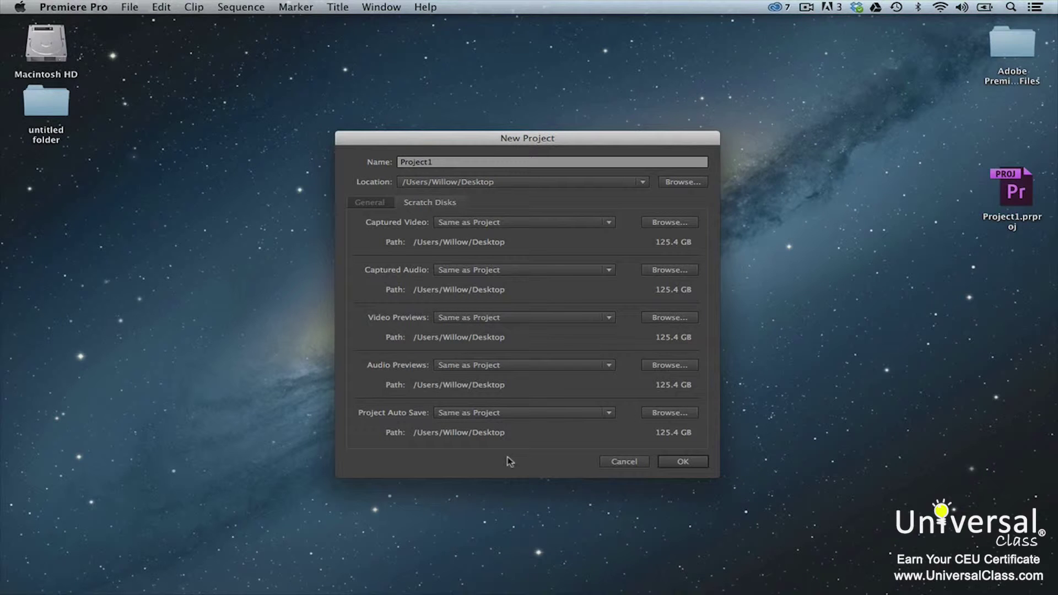
{"action": "left_click", "coordinate": [680, 461]}
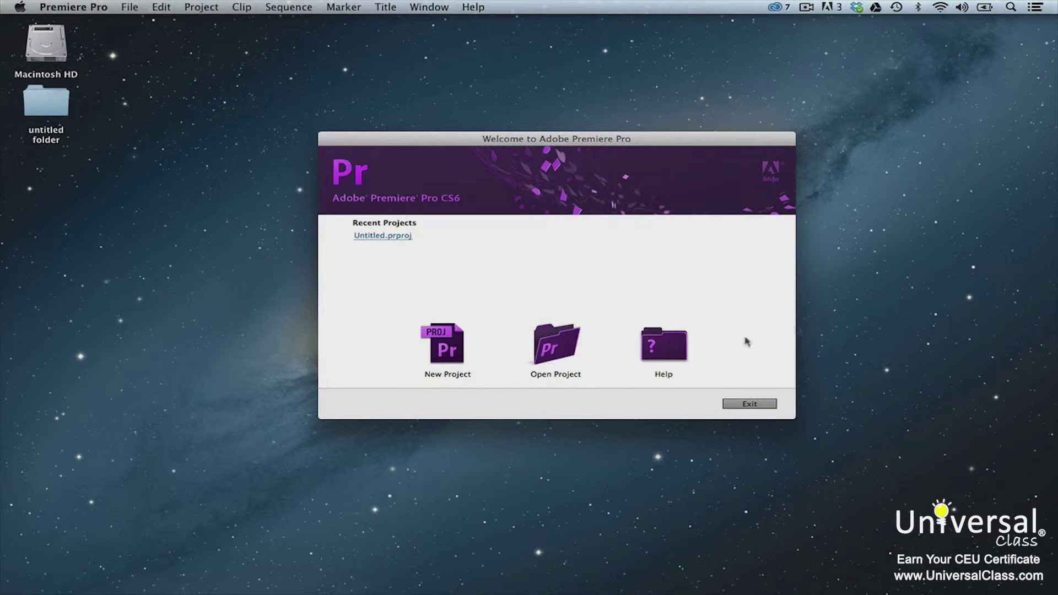
Create a new project named Project2 in Premiere Pro CS6, stored on the Desktop.
{"action": "left_click", "coordinate": [435, 370]}
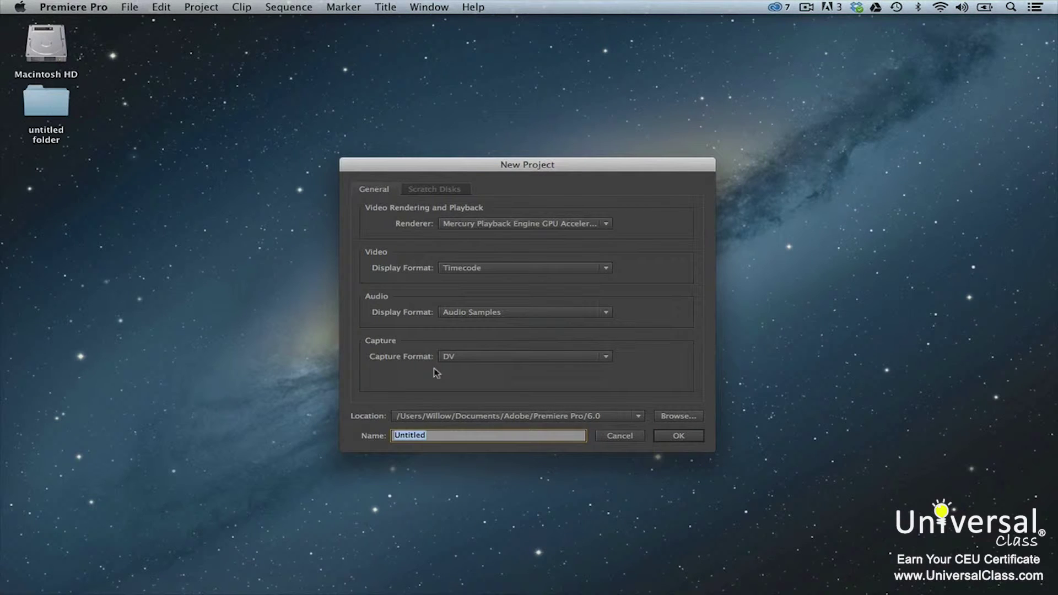
{"action": "type", "text": "Project2"}
{"action": "left_click", "coordinate": [665, 416]}
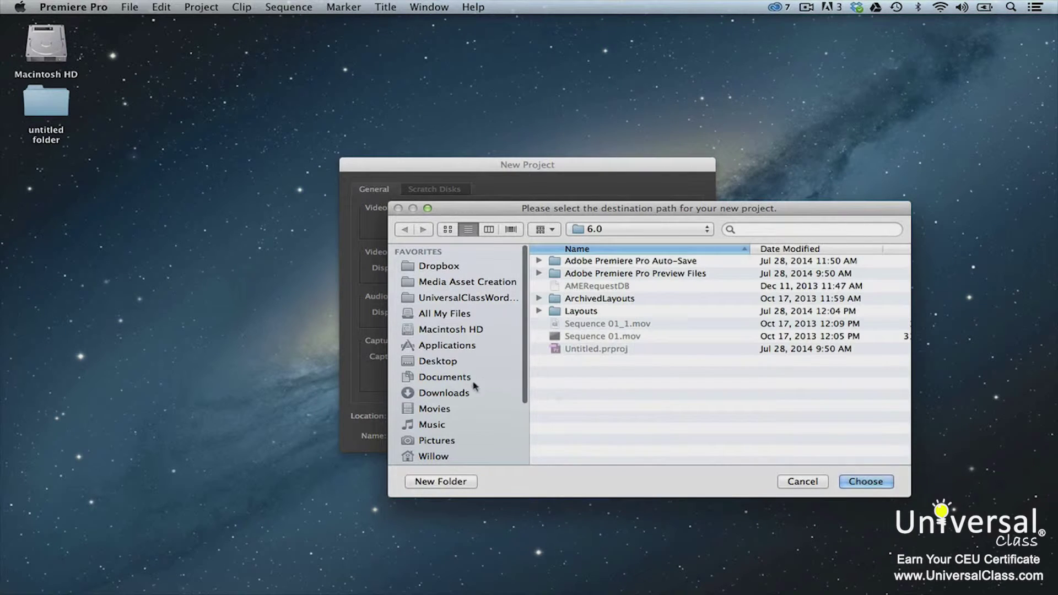
{"action": "left_click", "coordinate": [465, 364]}
{"action": "left_click", "coordinate": [854, 482]}
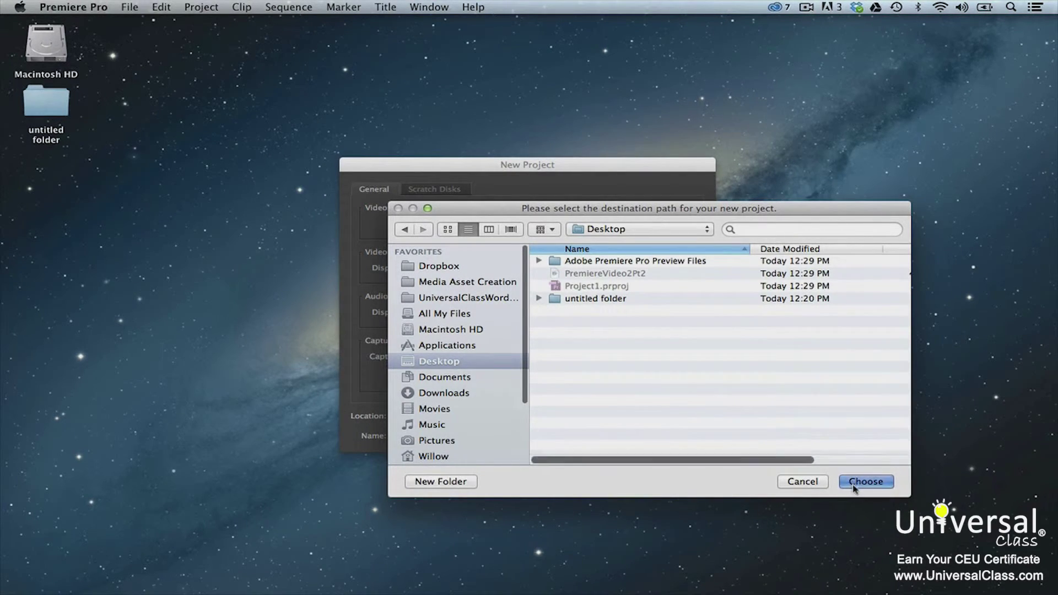
{"action": "left_click", "coordinate": [685, 438]}
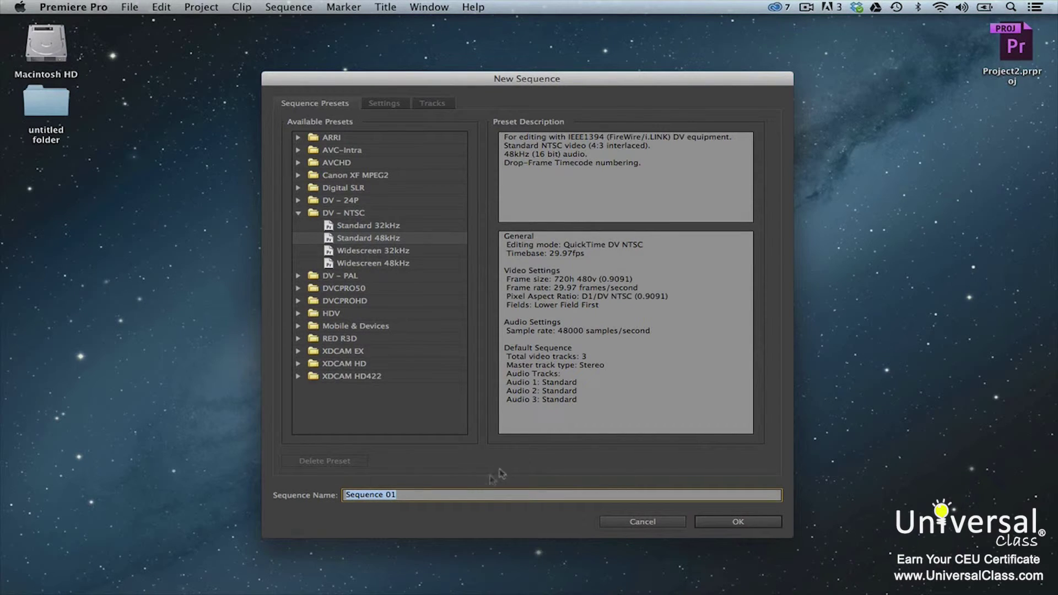
Create the sequence Sequence 01 using the DV - NTSC Standard 48kHz preset.
{"action": "left_click", "coordinate": [428, 496]}
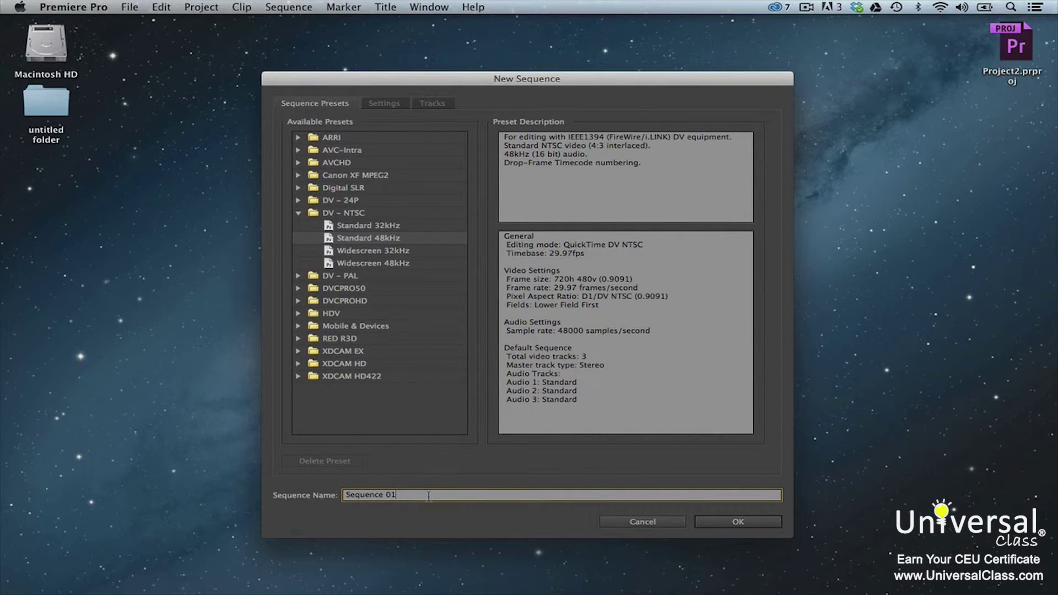
{"action": "left_click", "coordinate": [704, 522]}
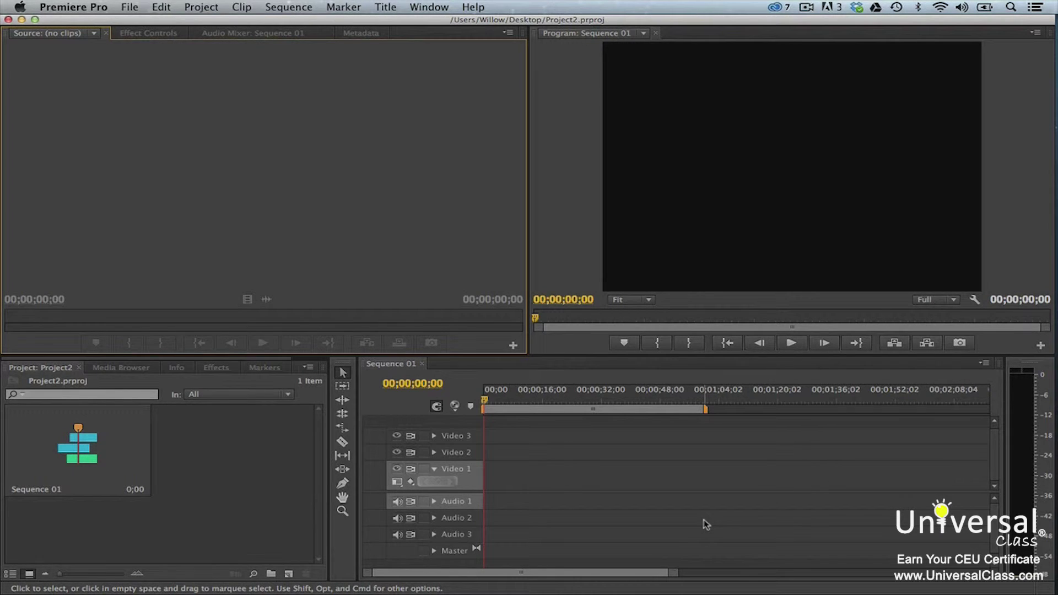
{"action": "left_click", "coordinate": [210, 6]}
{"action": "mouse_move", "coordinate": [215, 26]}
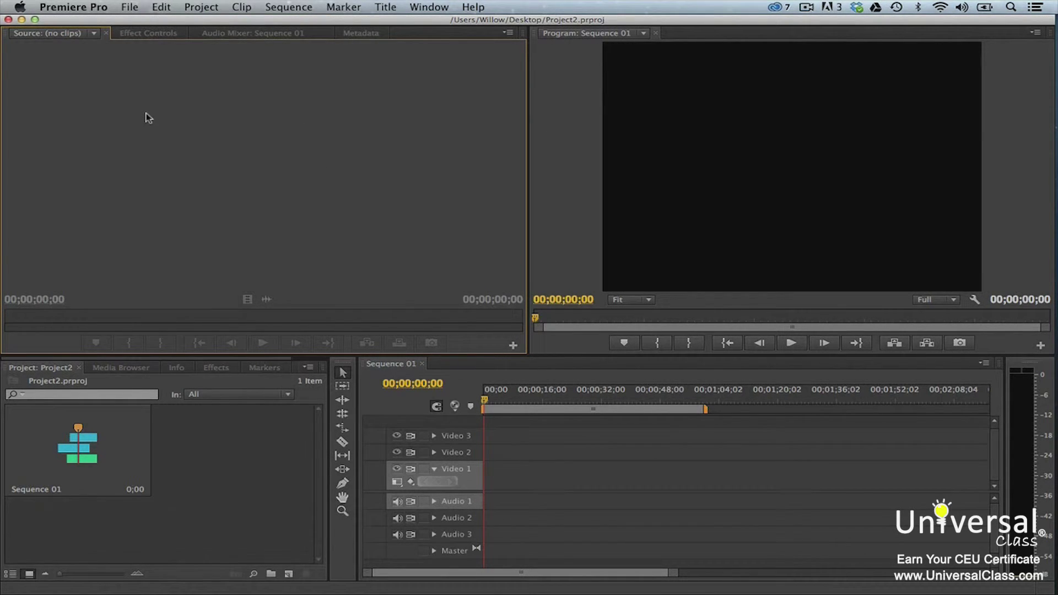
{"action": "left_click", "coordinate": [129, 7]}
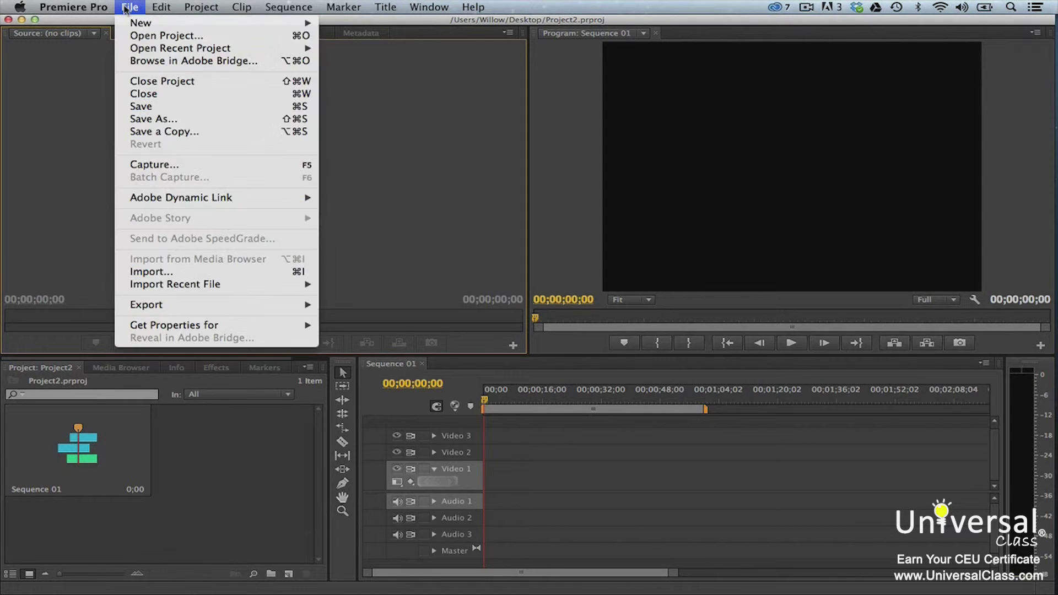
{"action": "left_click", "coordinate": [132, 81]}
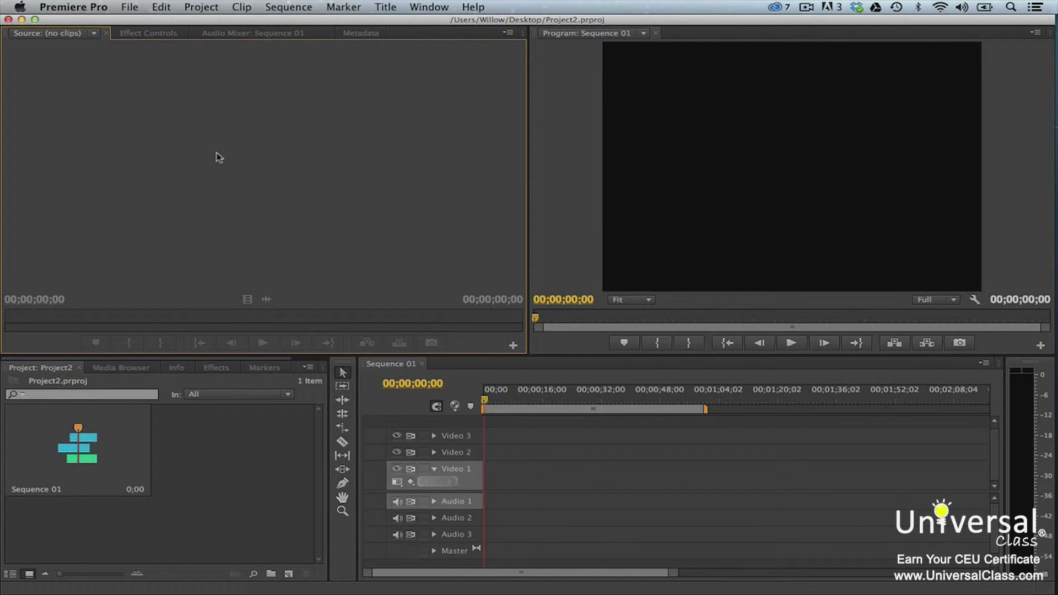
{"action": "left_click", "coordinate": [130, 9]}
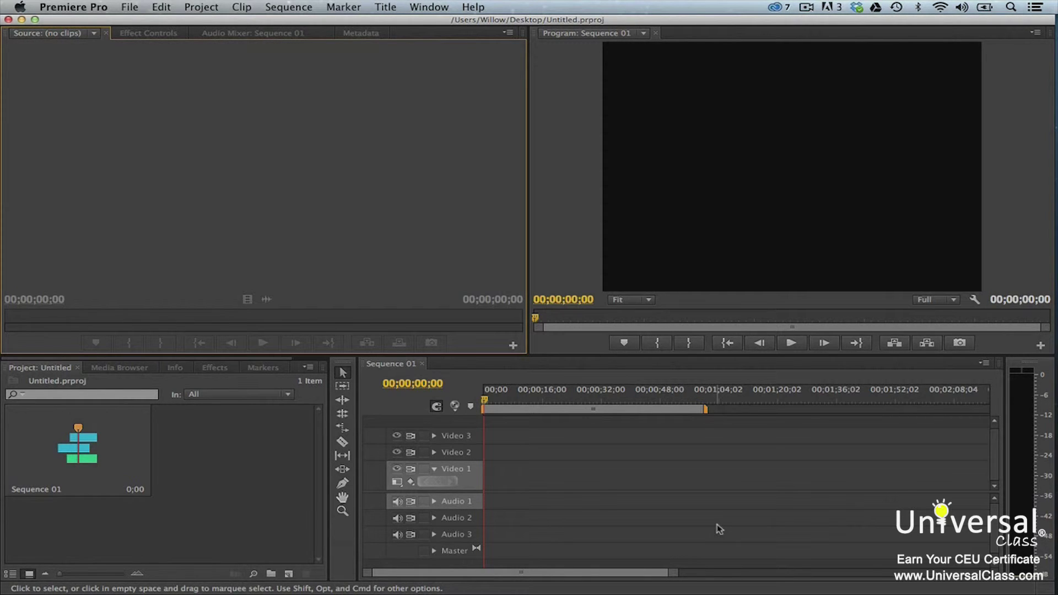
{"action": "left_click", "coordinate": [132, 7]}
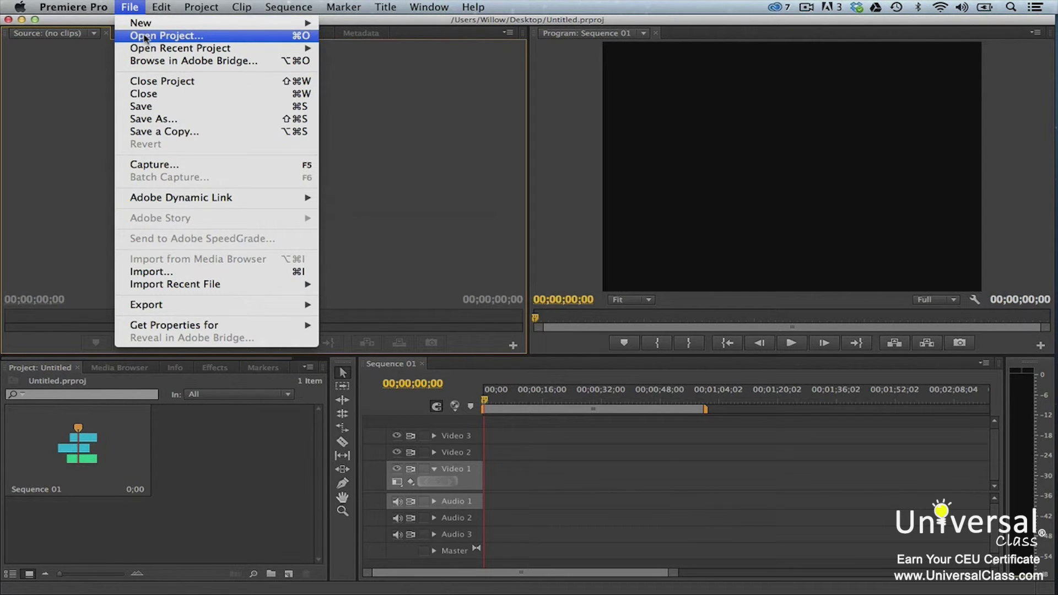
{"action": "mouse_move", "coordinate": [146, 50]}
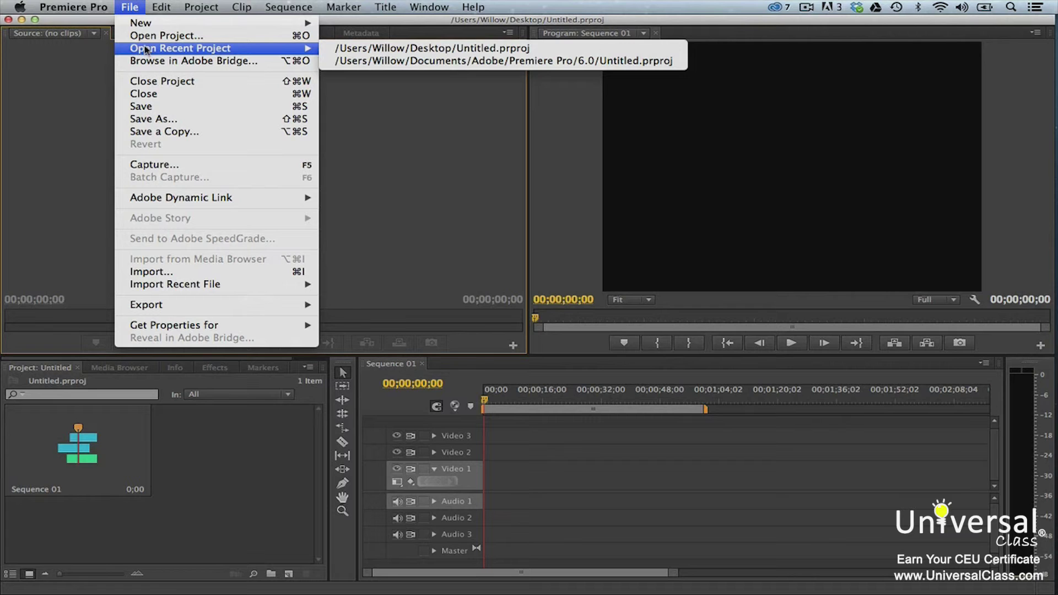
{"action": "left_click", "coordinate": [97, 79]}
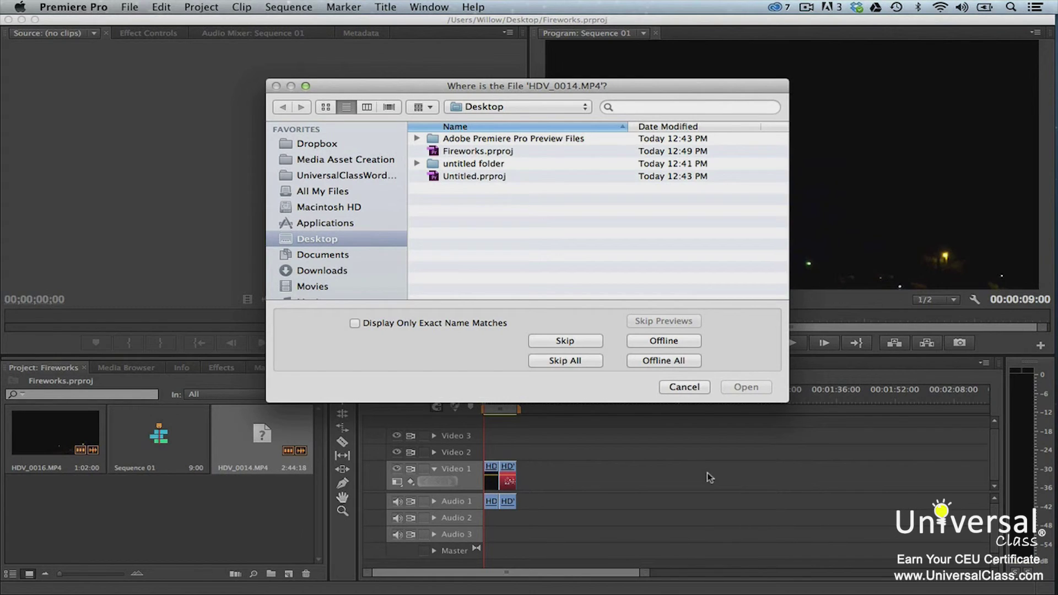
Mark the missing file HDV_0014.MP4 as offline and move the playhead to its clip at 00:00:05:00 in Sequence 01.
{"action": "left_click", "coordinate": [323, 254]}
{"action": "left_click", "coordinate": [474, 170]}
{"action": "left_click", "coordinate": [646, 341]}
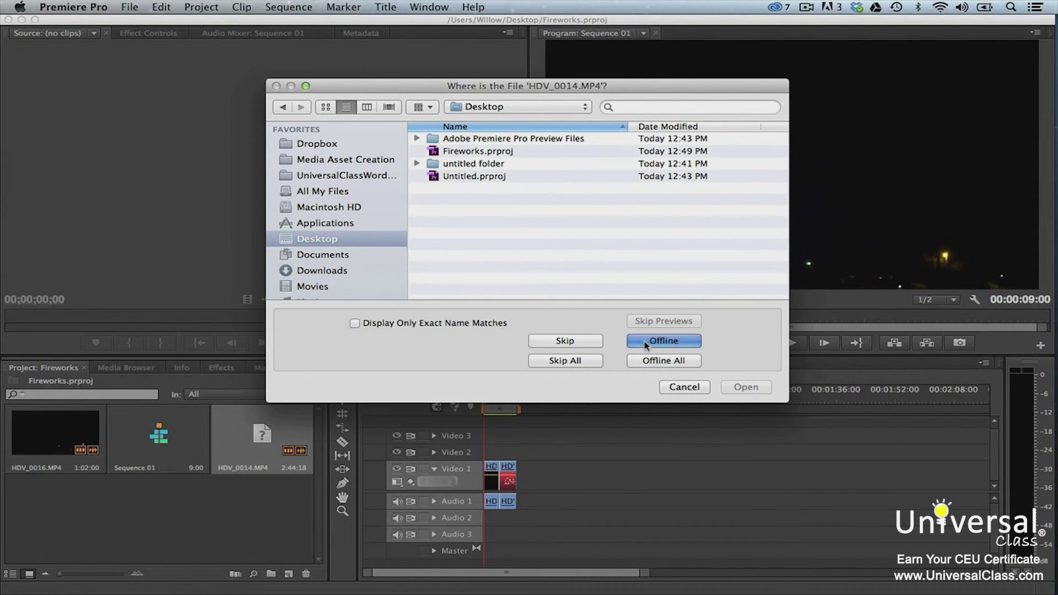
{"action": "left_click_drag", "start_coordinate": [485, 407], "coordinate": [509, 407]}
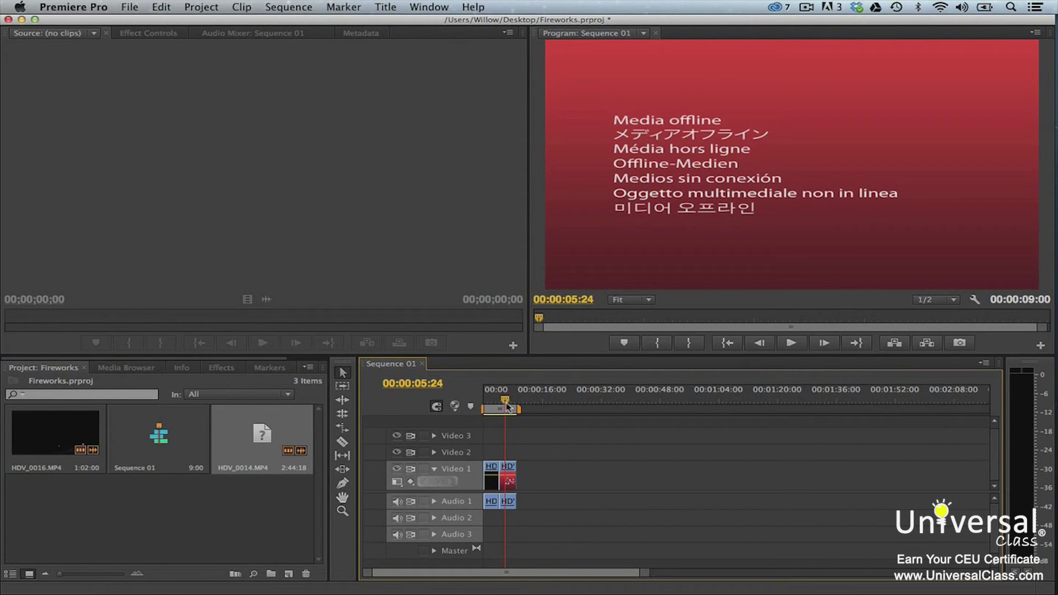
{"action": "left_click_drag", "start_coordinate": [508, 407], "coordinate": [502, 407]}
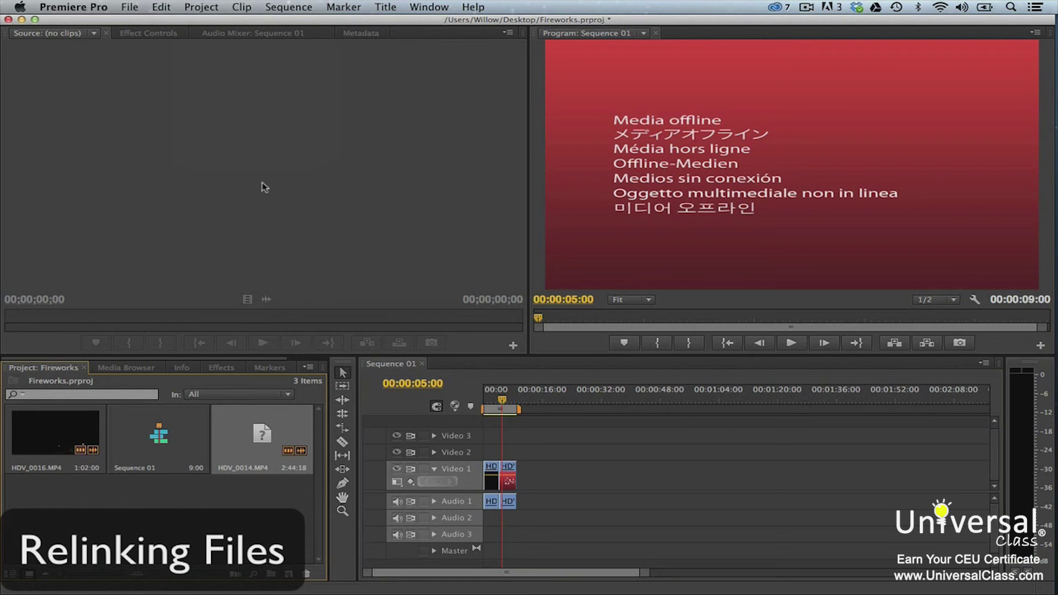
Relink the offline clip HDV_0014.MP4 to the HDV_0014.MP4 file on the Desktop.
{"action": "left_click", "coordinate": [193, 13]}
{"action": "left_click", "coordinate": [206, 42]}
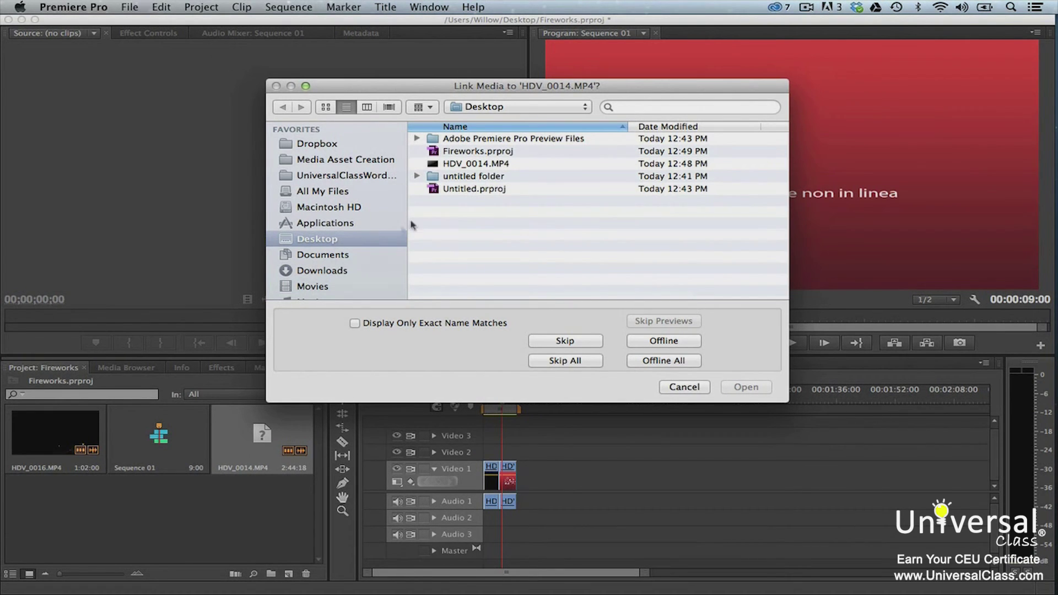
{"action": "left_click", "coordinate": [459, 164]}
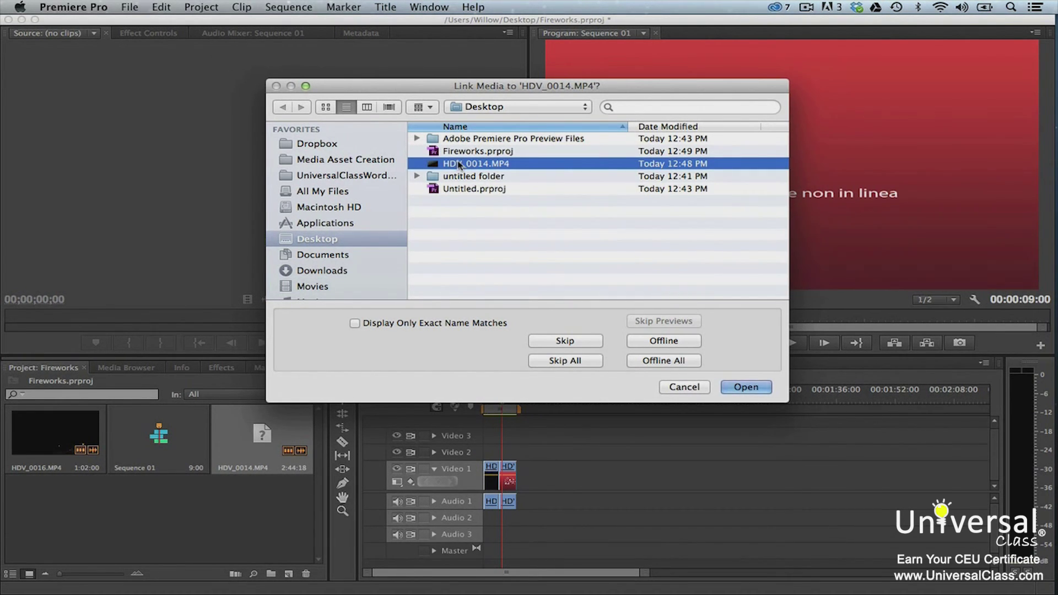
{"action": "left_click", "coordinate": [746, 385]}
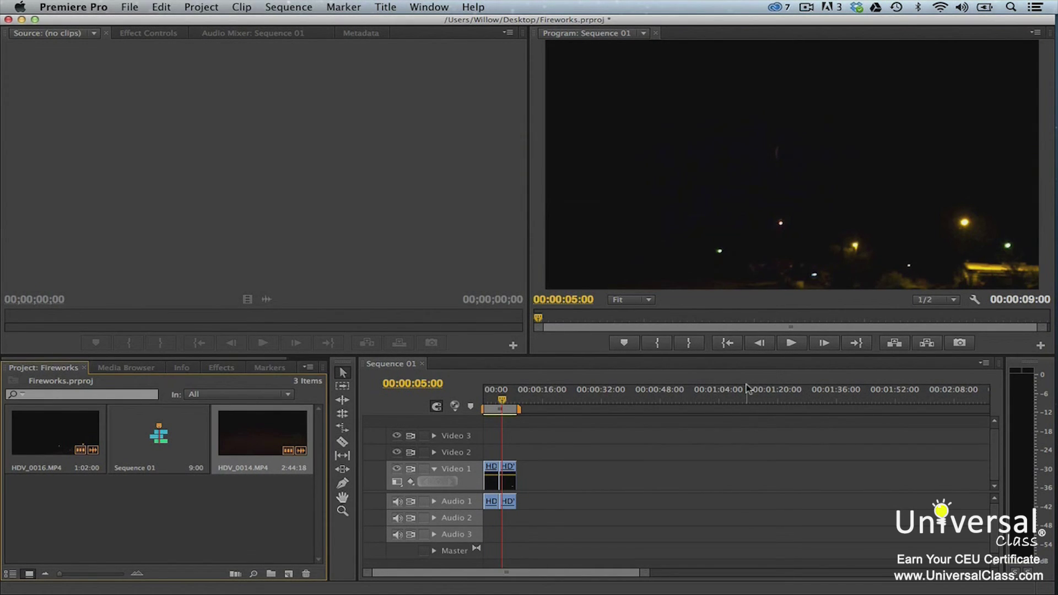